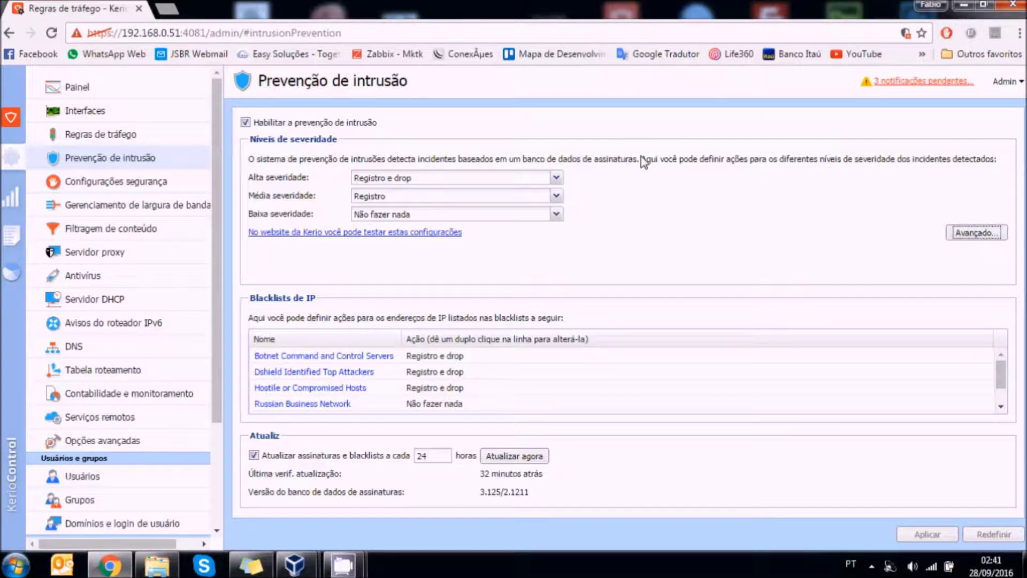
- Examine the advanced intrusion prevention settings for ignored signatures and protocol-specific ports, and the actions assigned to the IP blacklists
{"action": "left_click", "coordinate": [987, 237]}
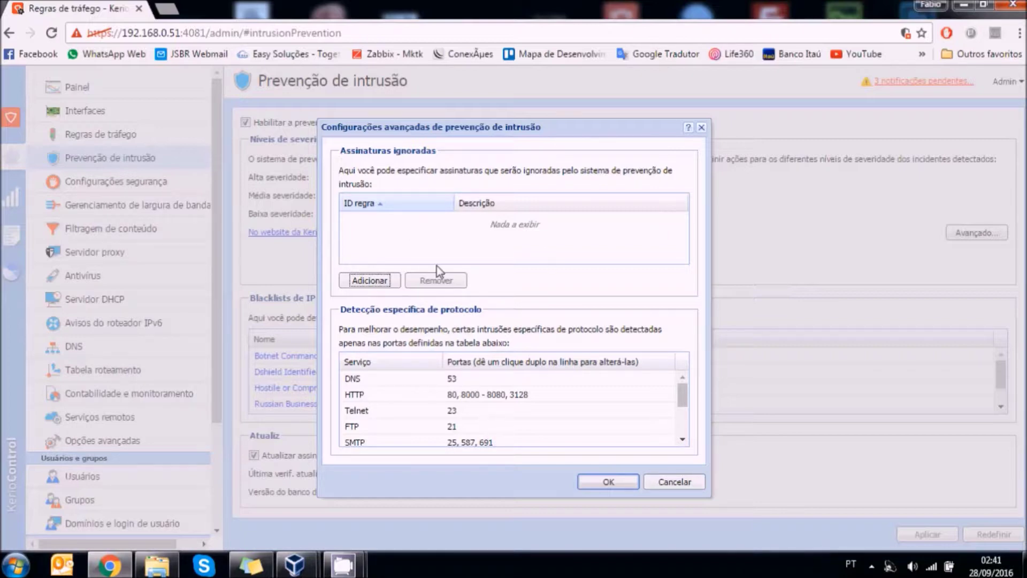
{"action": "left_click", "coordinate": [387, 284]}
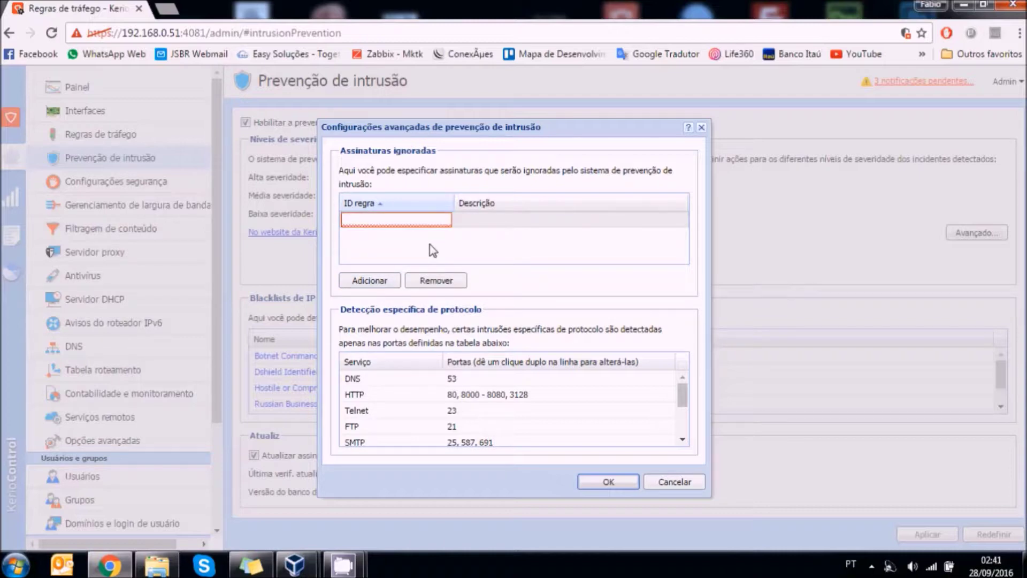
{"action": "left_click_drag", "start_coordinate": [683, 402], "coordinate": [683, 431]}
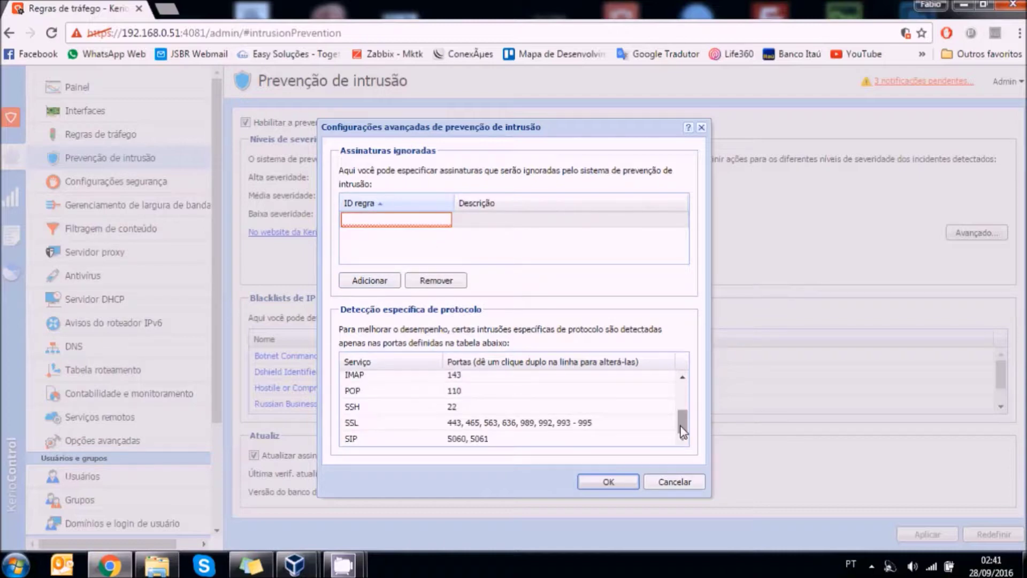
{"action": "left_click", "coordinate": [661, 482]}
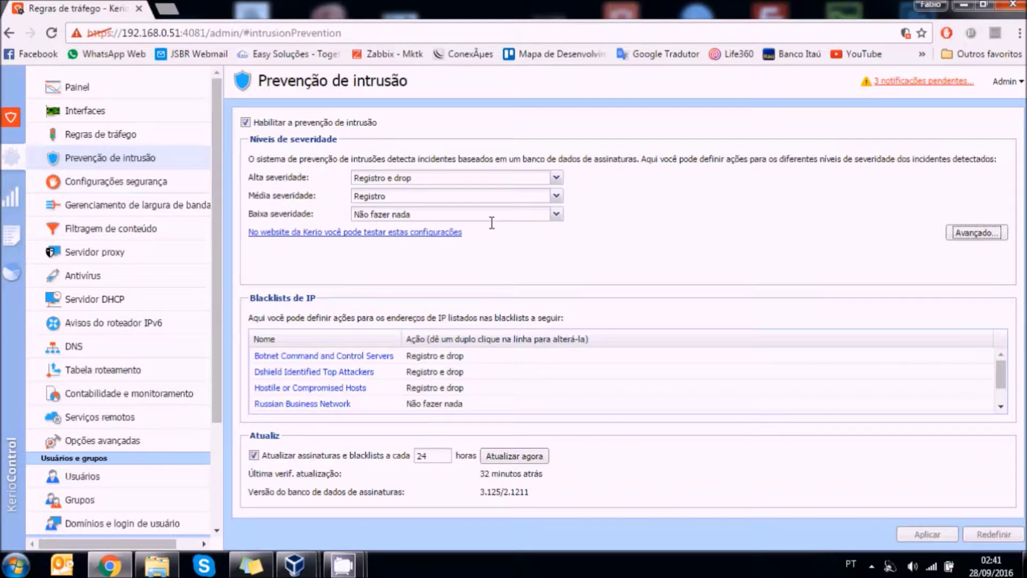
{"action": "scroll", "coordinate": [669, 355], "scroll_direction": "down", "scroll_amount": 2}
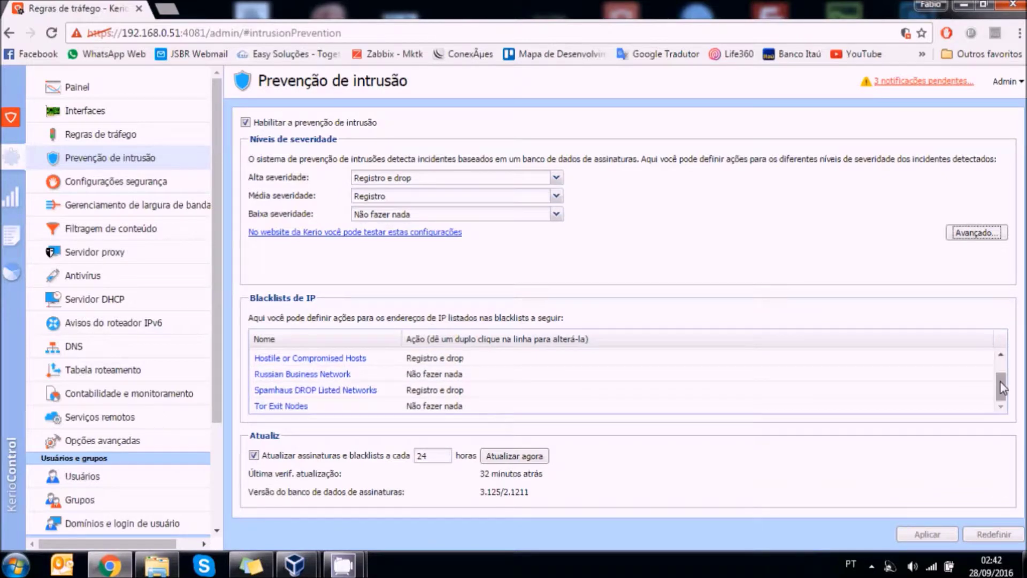
{"action": "left_click_drag", "start_coordinate": [1000, 384], "coordinate": [1001, 365]}
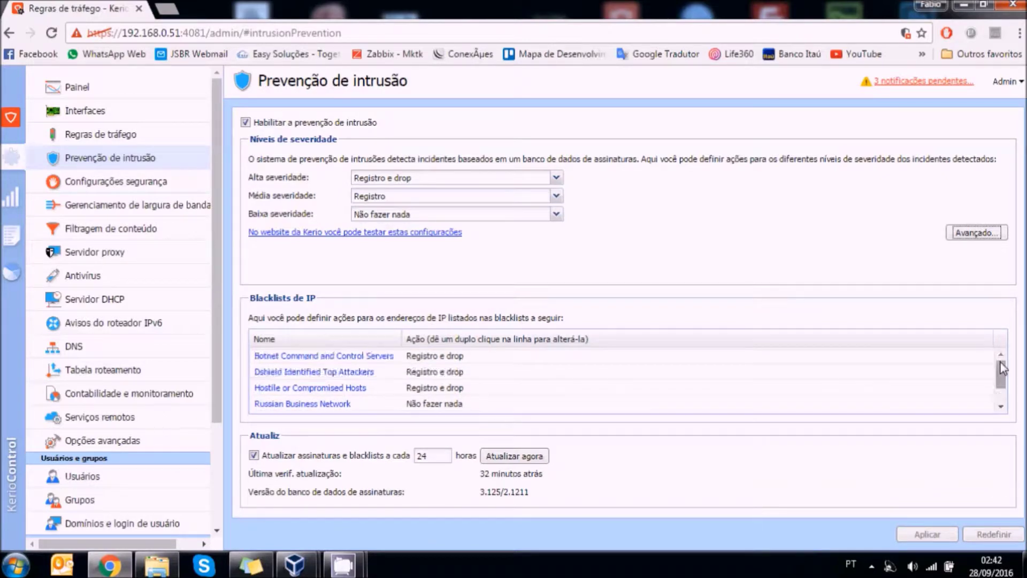
{"action": "left_click", "coordinate": [981, 234]}
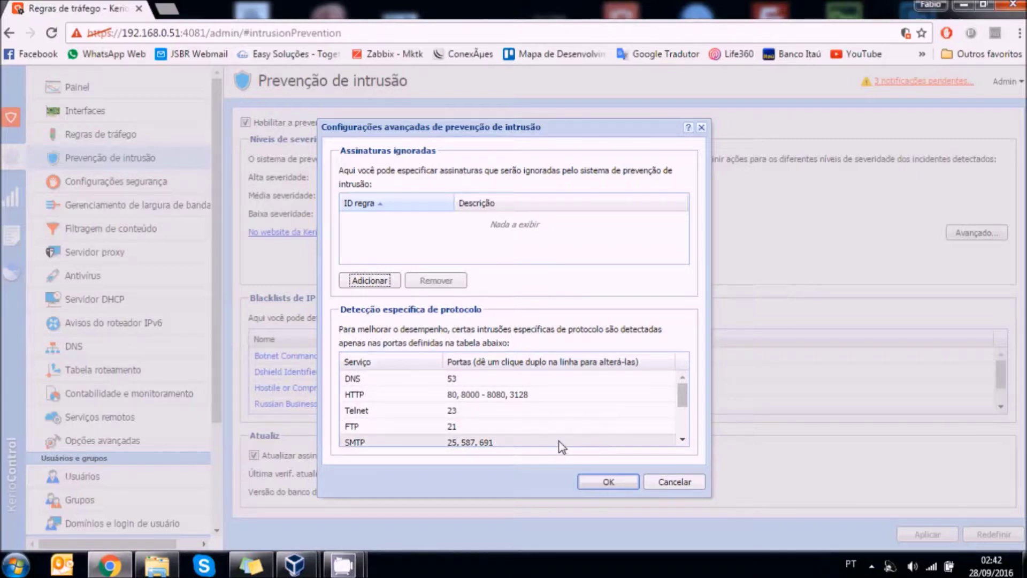
{"action": "left_click", "coordinate": [608, 480]}
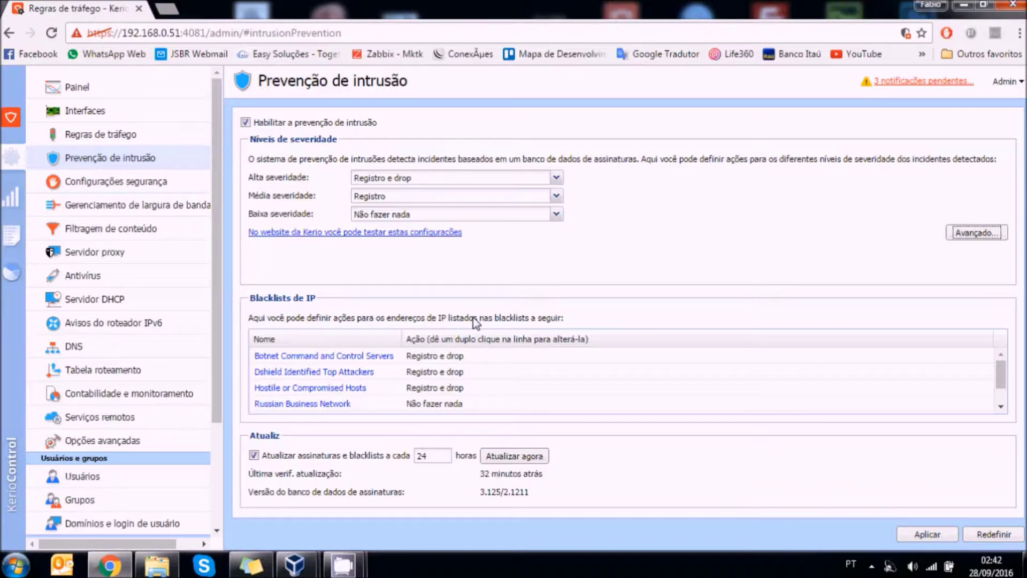
- Examine the MAC filter in the security settings, including the form for adding a MAC address
{"action": "left_click", "coordinate": [103, 185]}
{"action": "left_click", "coordinate": [514, 333]}
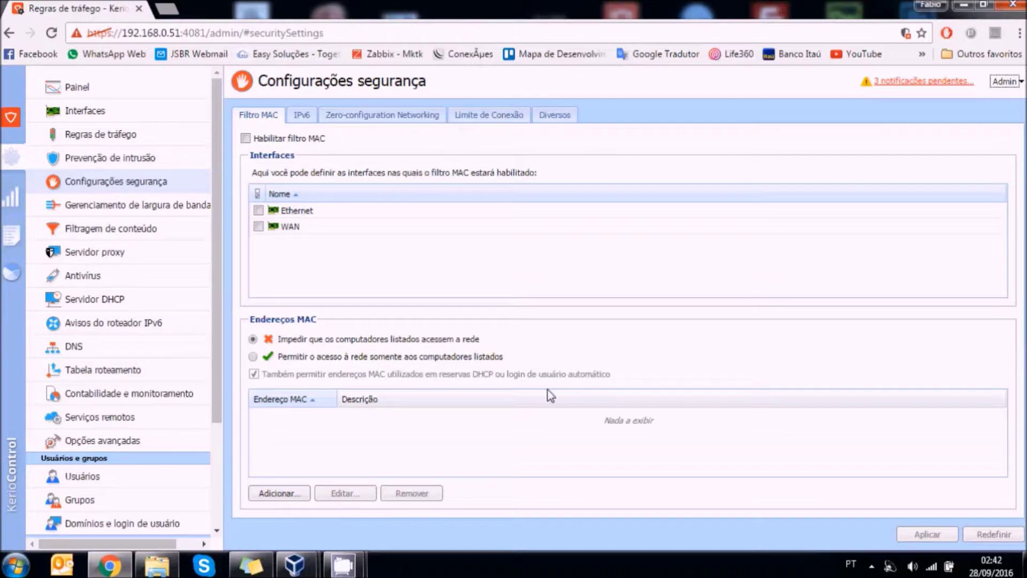
{"action": "left_click", "coordinate": [287, 500]}
{"action": "key", "text": "Escape"}
{"action": "left_click", "coordinate": [272, 493]}
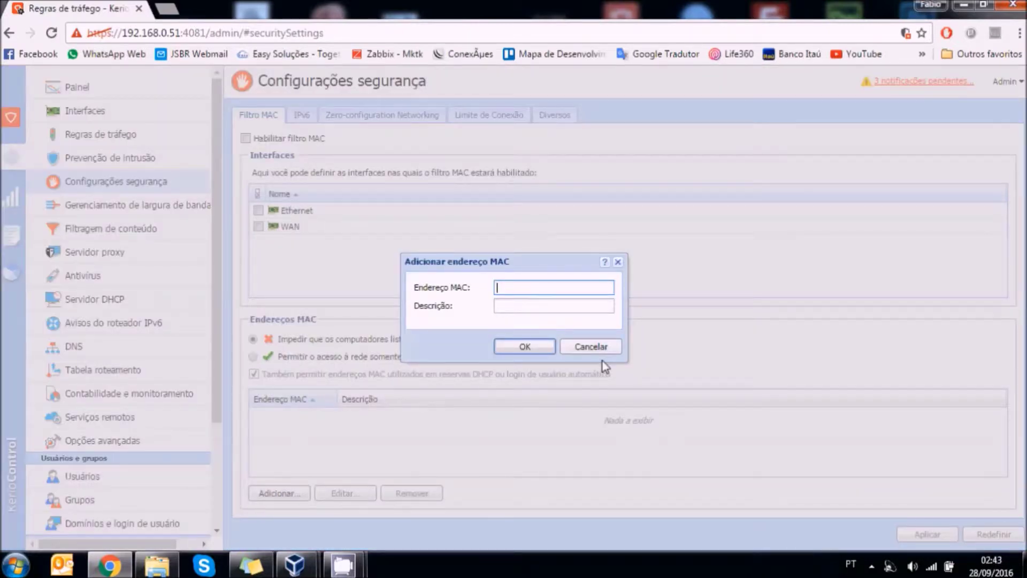
{"action": "left_click", "coordinate": [592, 348]}
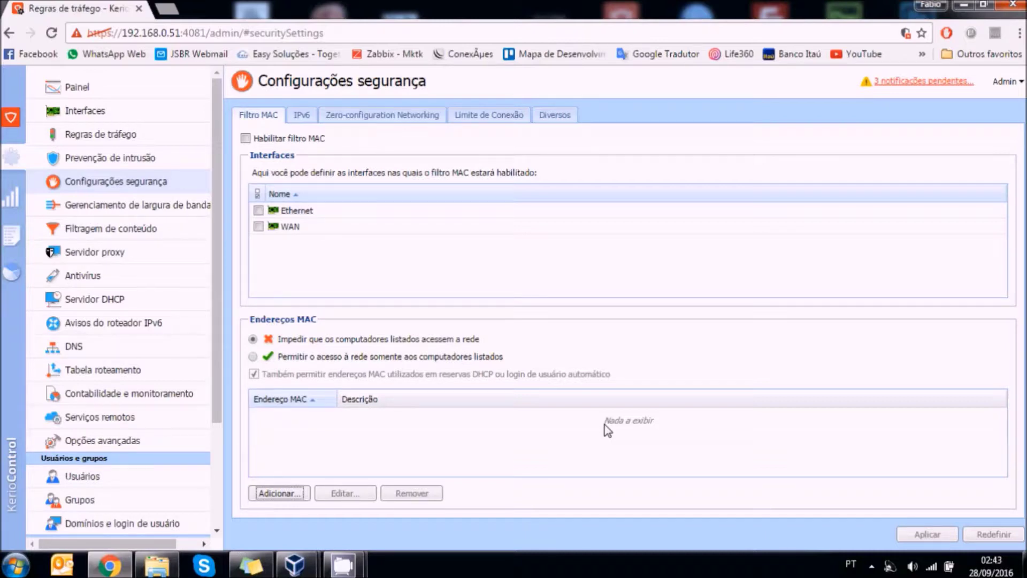
- Review the IPv6, Zero-configuration Networking, connection limit and miscellaneous (Diversos) security settings
{"action": "left_click", "coordinate": [301, 119]}
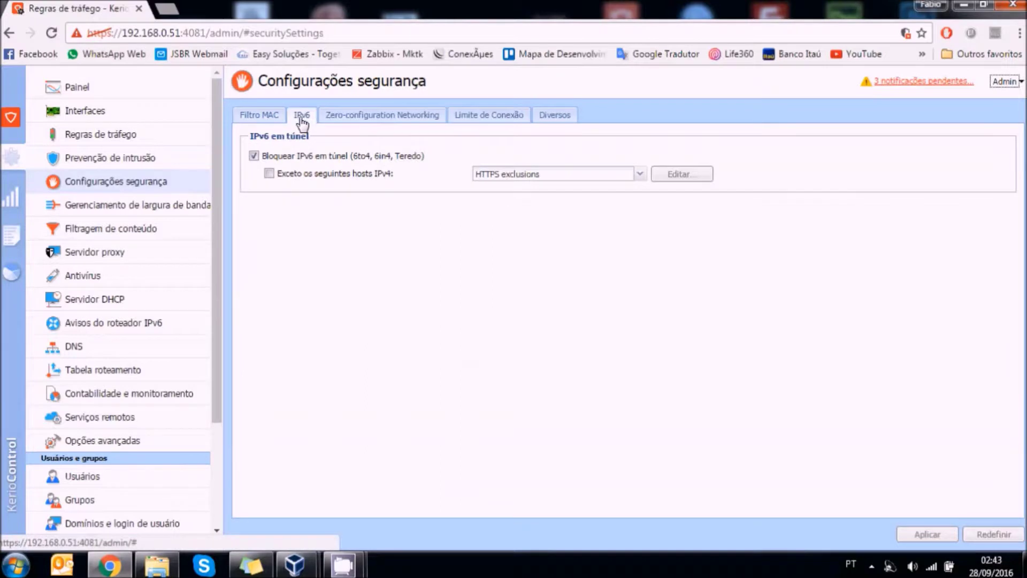
{"action": "left_click", "coordinate": [362, 116]}
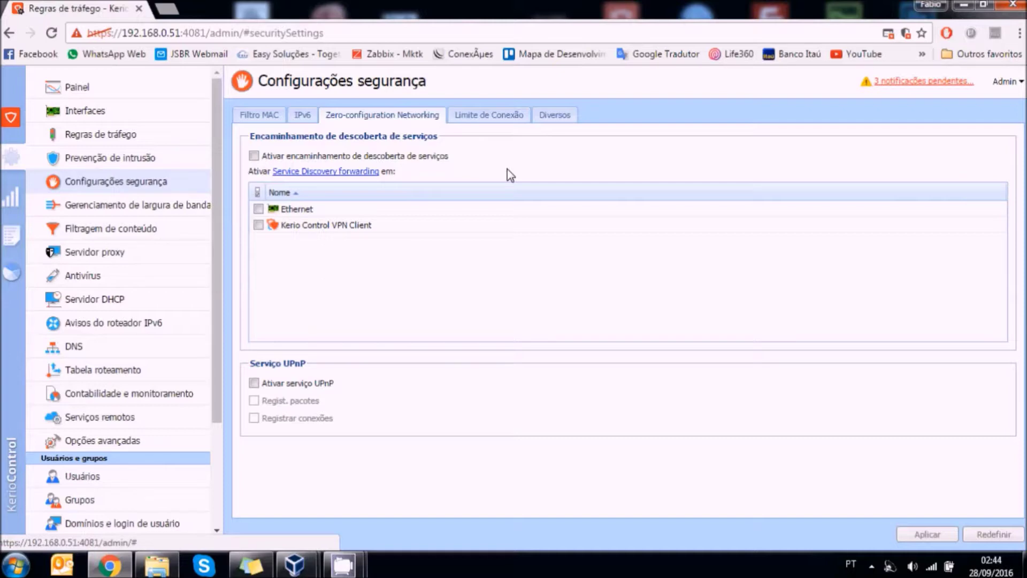
{"action": "left_click", "coordinate": [493, 119]}
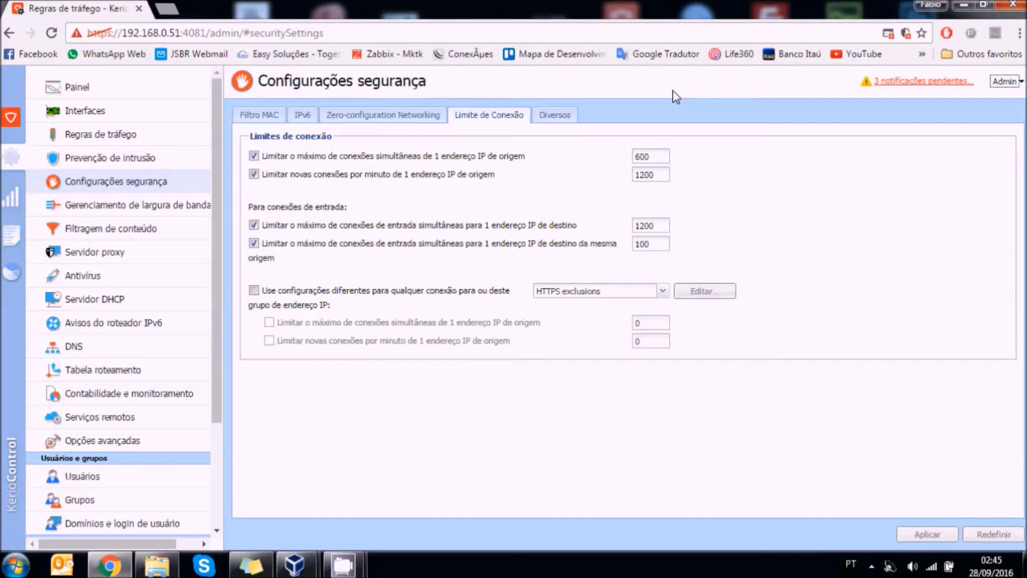
{"action": "left_click", "coordinate": [548, 116]}
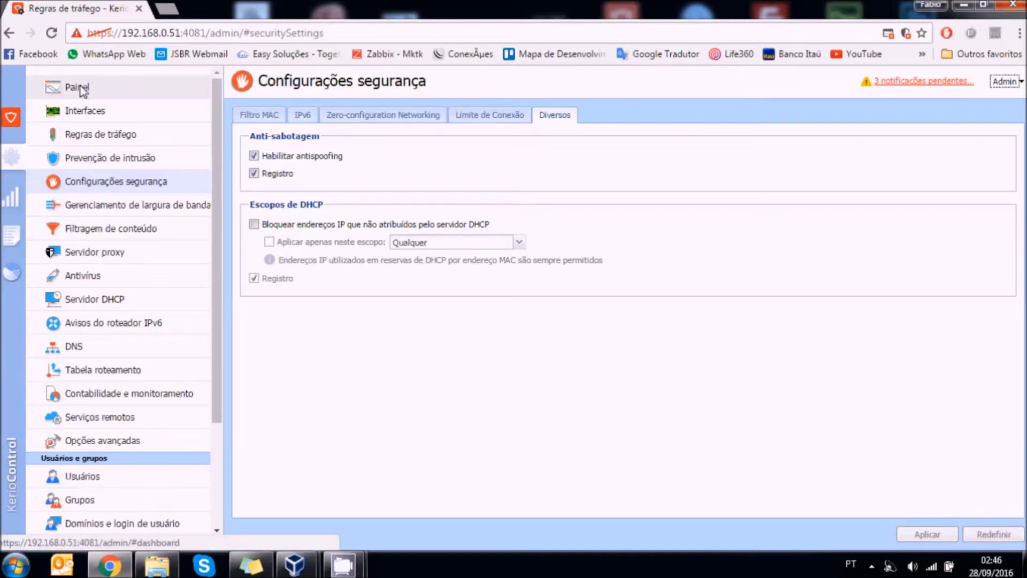
- Add a new rule to the bandwidth management and QoS rules
{"action": "left_click", "coordinate": [129, 206]}
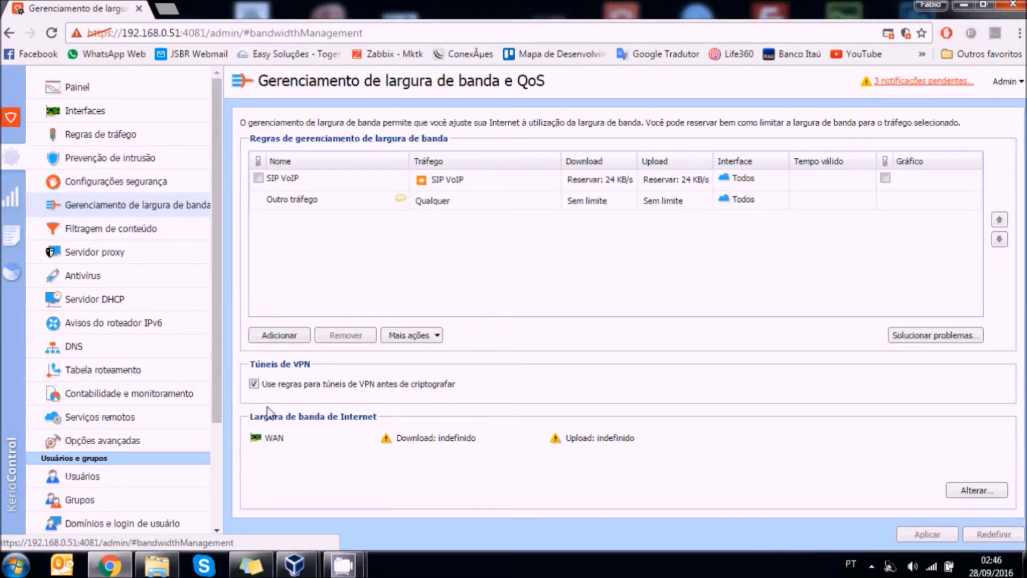
{"action": "left_click", "coordinate": [271, 183]}
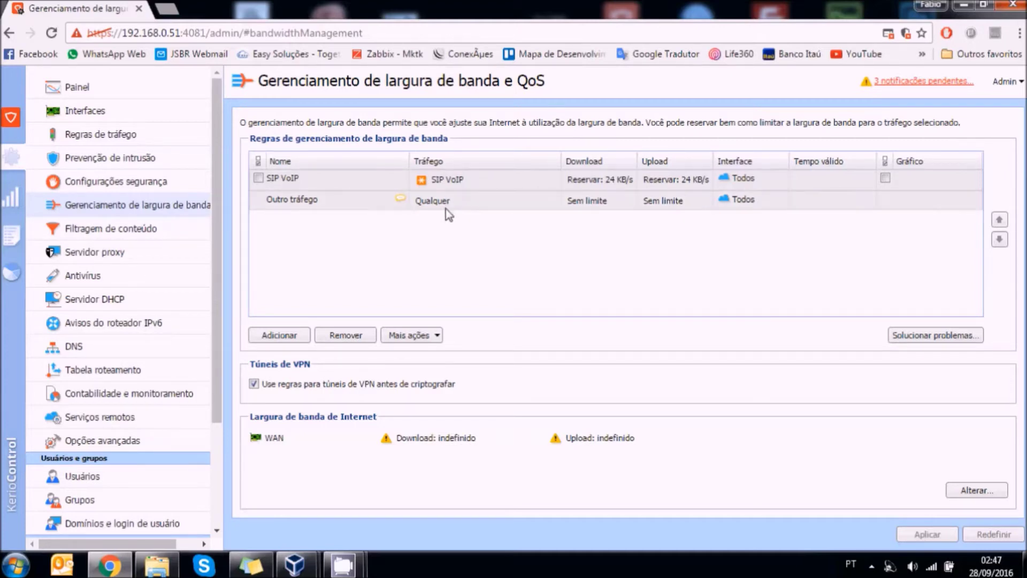
{"action": "left_click", "coordinate": [289, 339]}
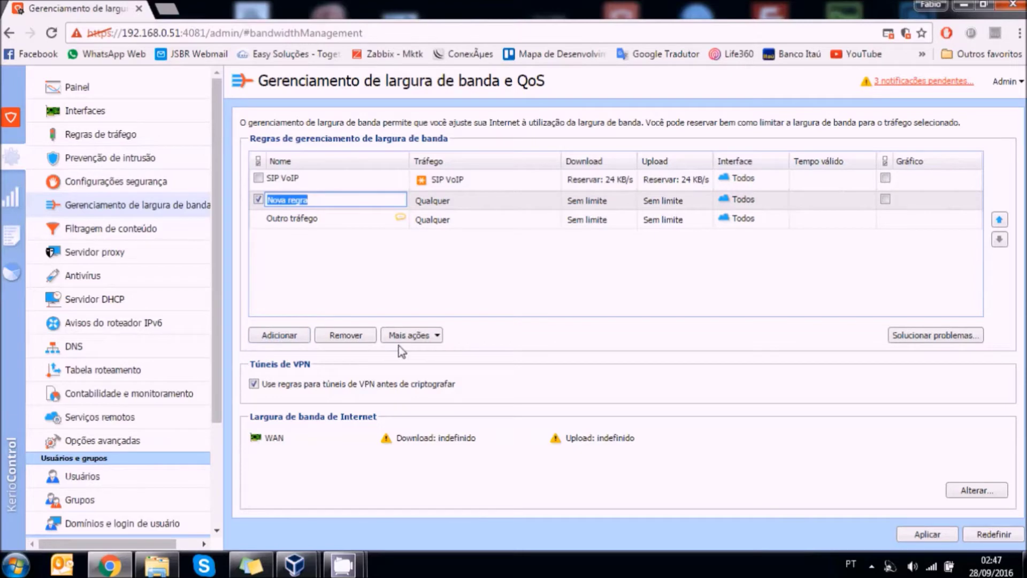
- Set the new bandwidth rule's traffic to the MySQL service, found by searching the services for "sql"
{"action": "left_click", "coordinate": [478, 206]}
{"action": "left_click", "coordinate": [477, 206]}
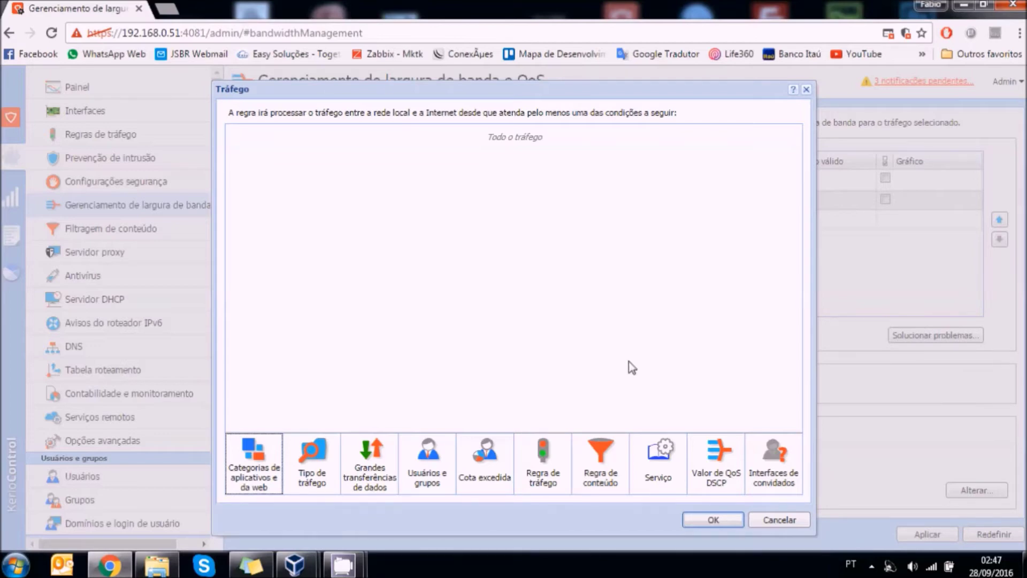
{"action": "left_click", "coordinate": [649, 463]}
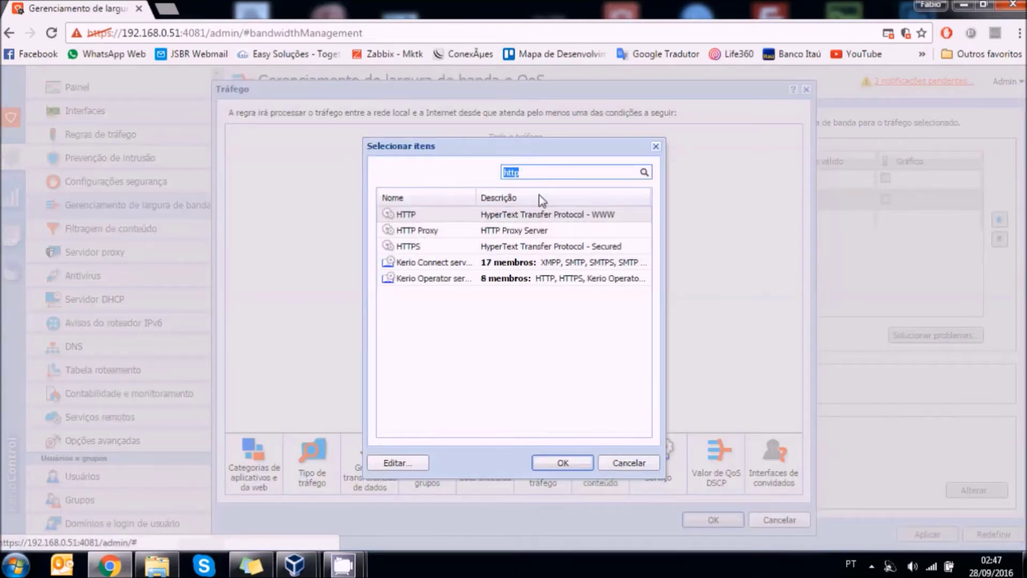
{"action": "key", "text": "BackSpace"}
{"action": "type", "text": "s"}
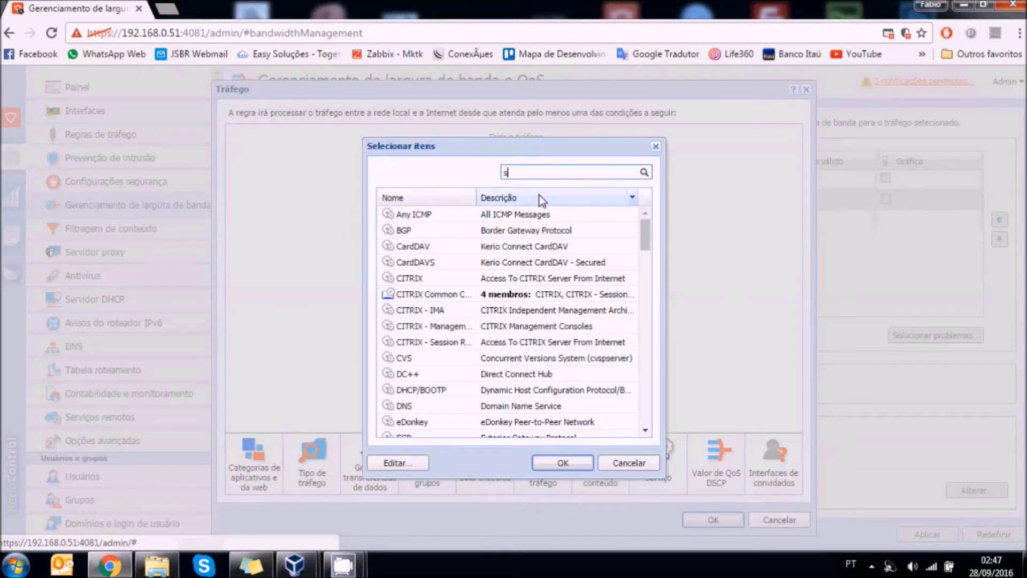
{"action": "type", "text": "ql"}
{"action": "left_click", "coordinate": [424, 234]}
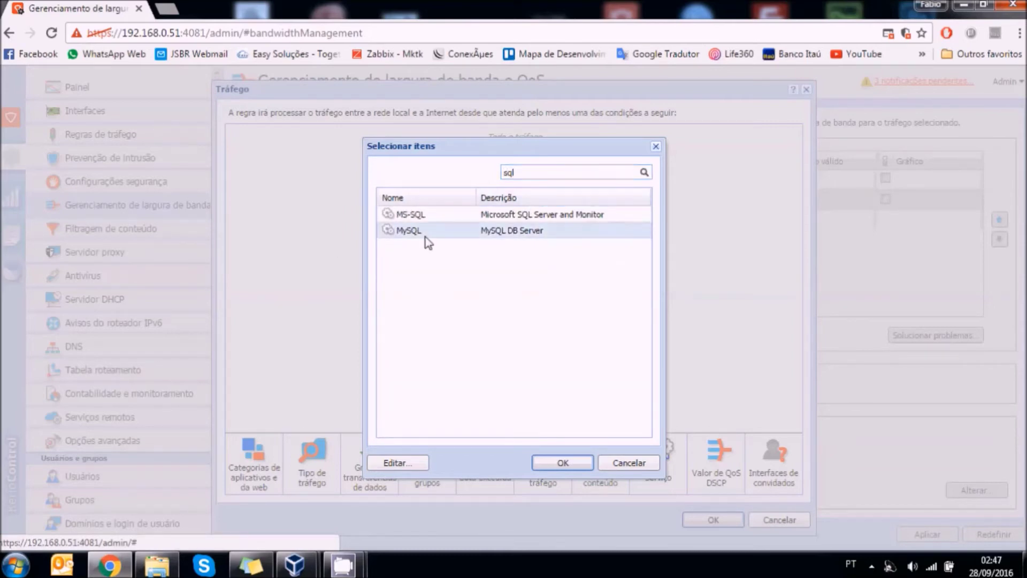
{"action": "double_click", "coordinate": [424, 234]}
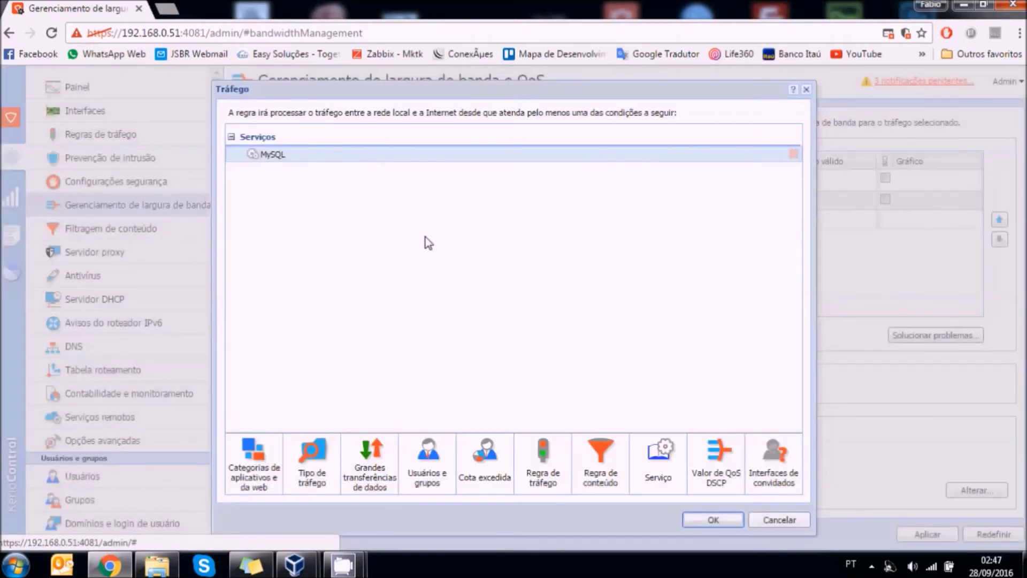
{"action": "left_click", "coordinate": [707, 520]}
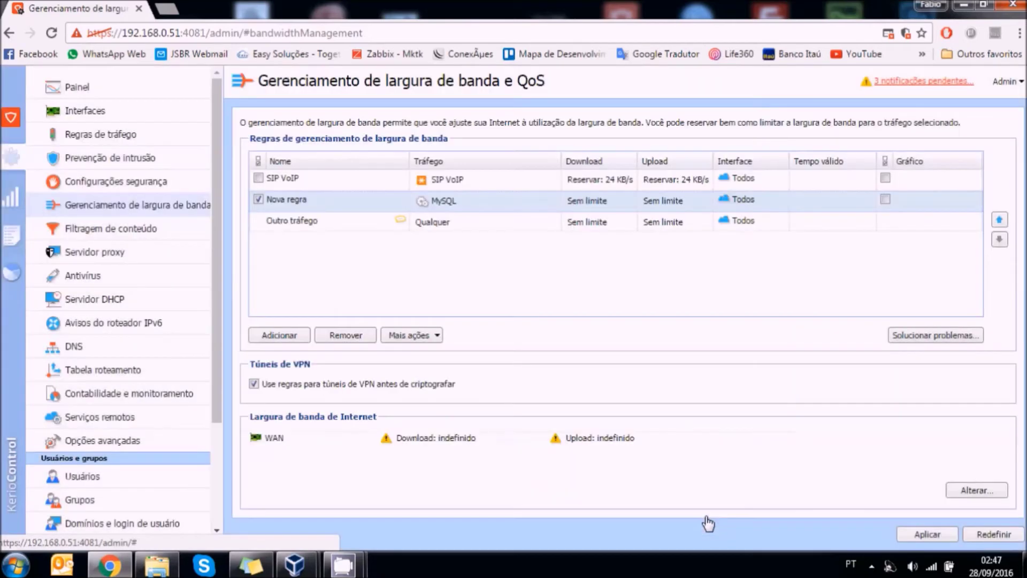
- Reserve at least 1 Mbit/s of download bandwidth for the MySQL rule
{"action": "double_click", "coordinate": [594, 208]}
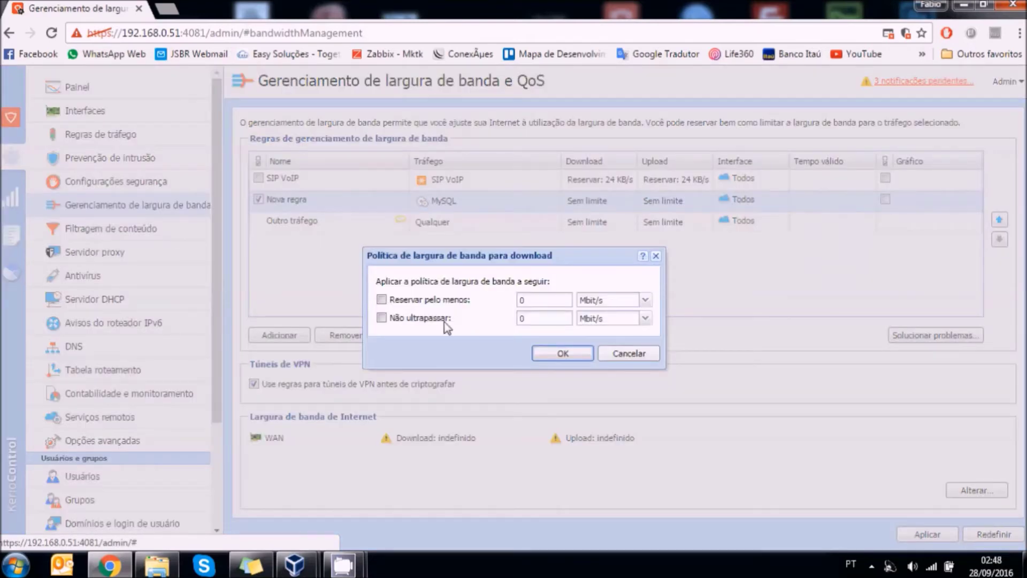
{"action": "left_click", "coordinate": [443, 300]}
{"action": "left_click", "coordinate": [567, 300]}
{"action": "key", "text": "BackSpace"}
{"action": "type", "text": "1"}
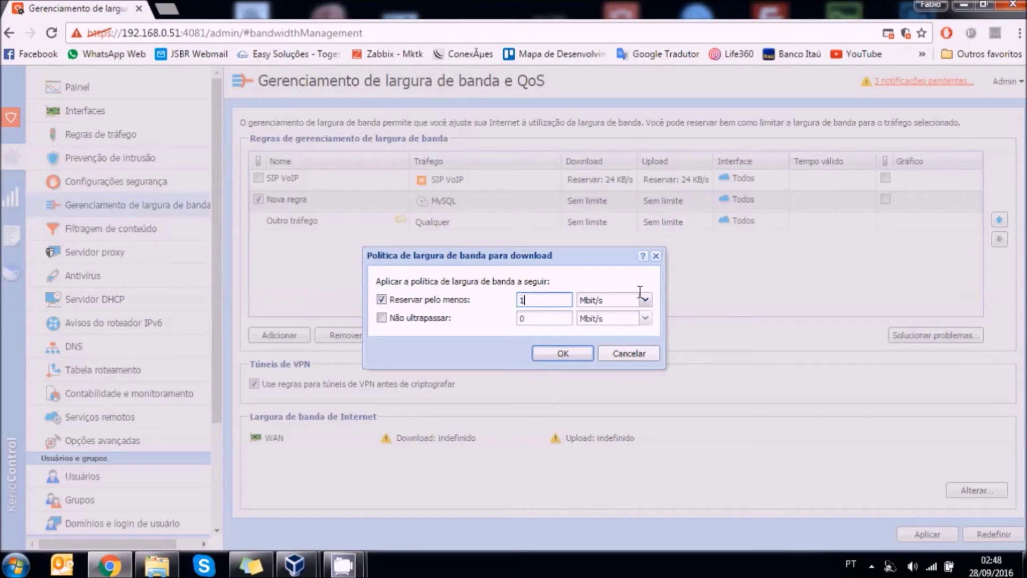
{"action": "left_click", "coordinate": [576, 357]}
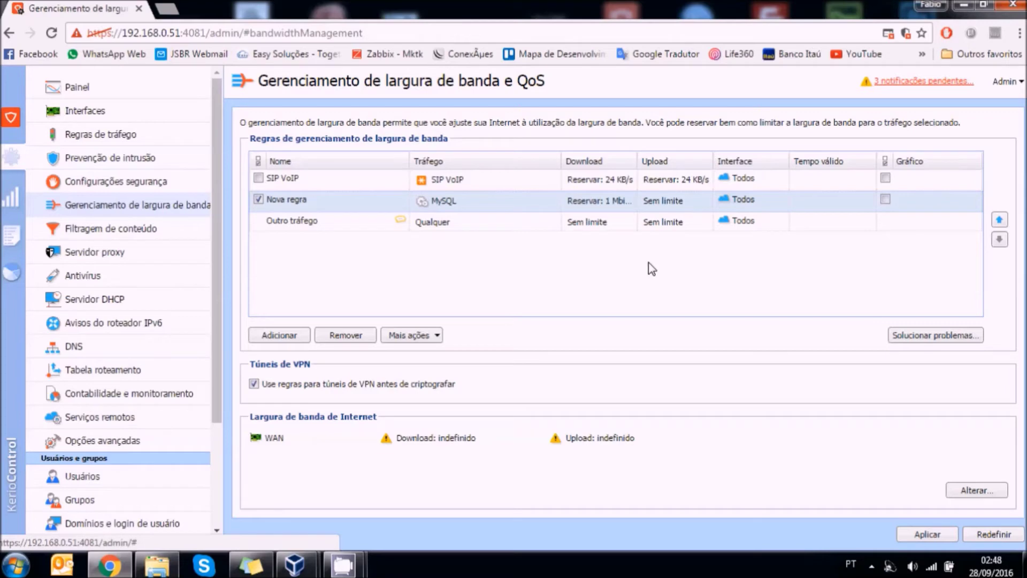
- Set the WAN link bandwidth to 100 Mbit/s for both download and upload
{"action": "left_click", "coordinate": [605, 181]}
{"action": "left_click", "coordinate": [614, 209]}
{"action": "left_click", "coordinate": [965, 491]}
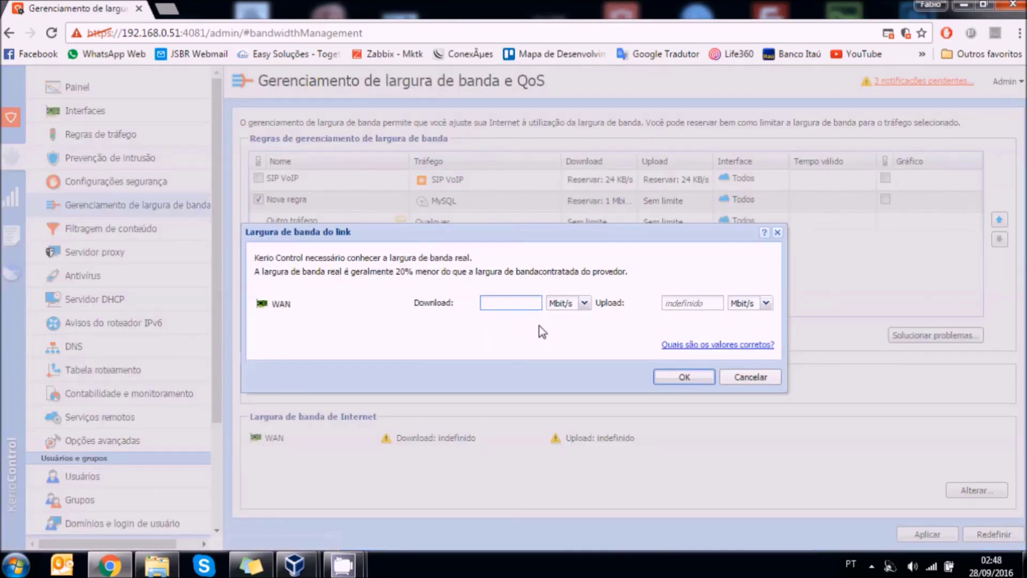
{"action": "type", "text": "100"}
{"action": "left_click", "coordinate": [668, 302]}
{"action": "type", "text": "100"}
{"action": "key", "text": "Return"}
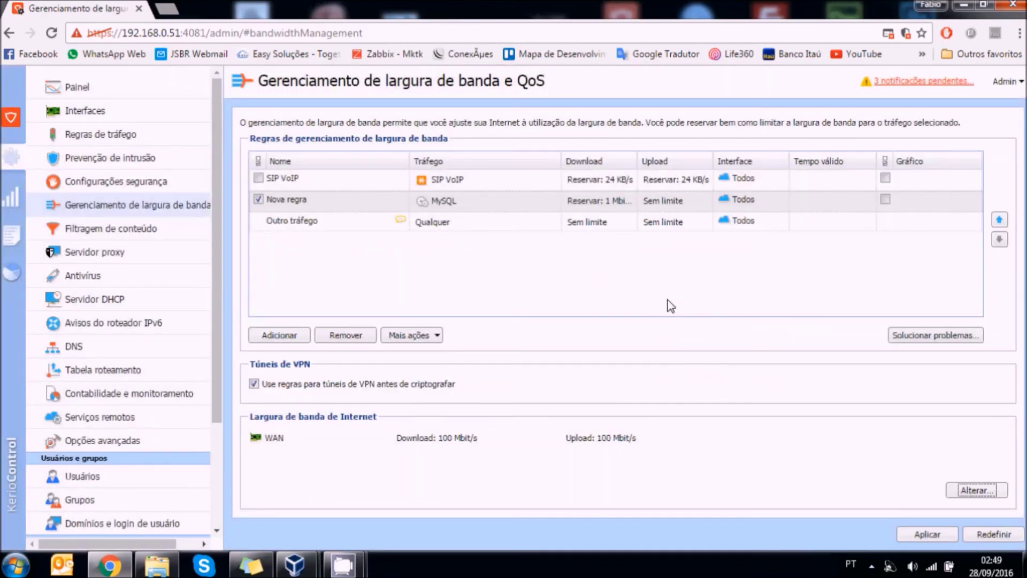